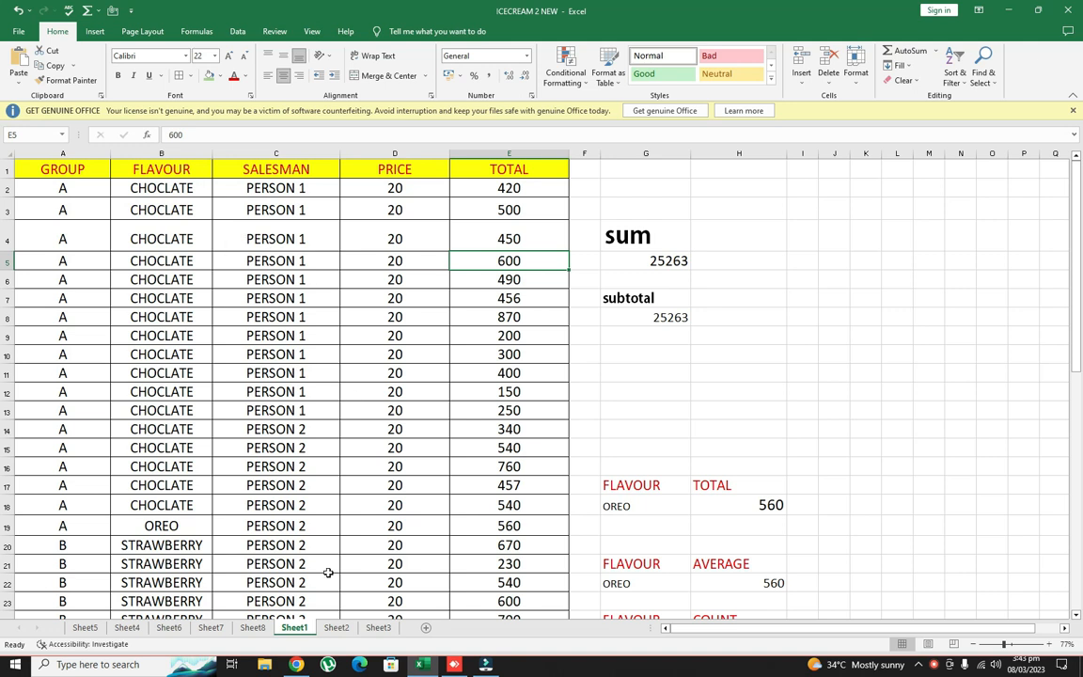
# Examine the pivot table on Sheet8 alongside the ice cream sales data on Sheet1
pyautogui.click(337, 627)
pyautogui.click(255, 627)
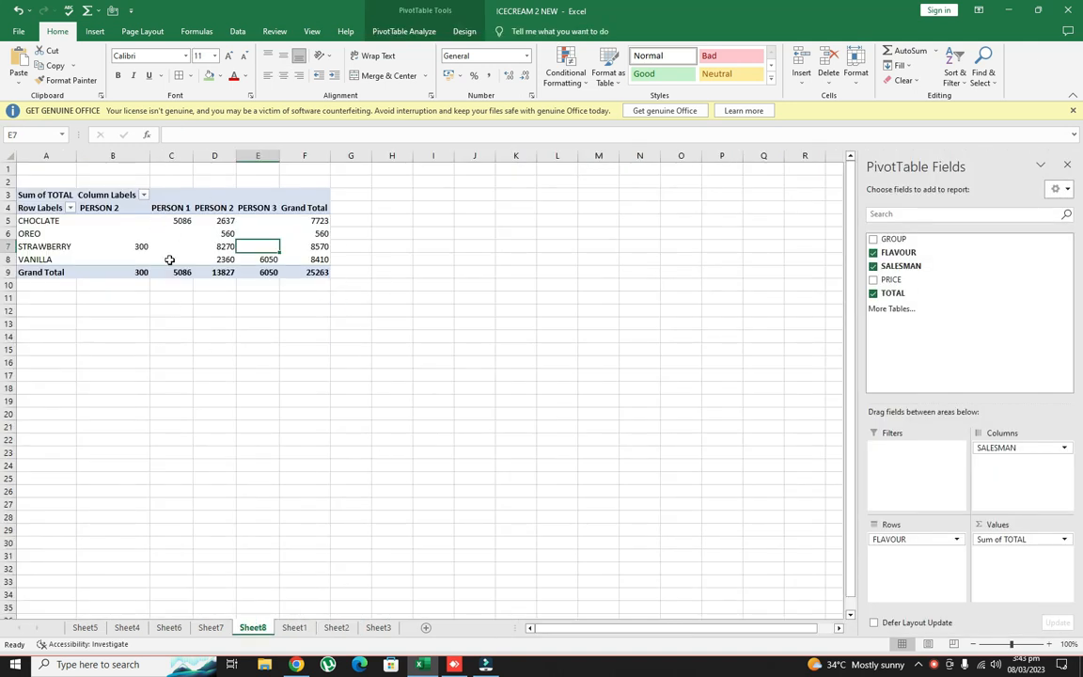
pyautogui.click(607, 351)
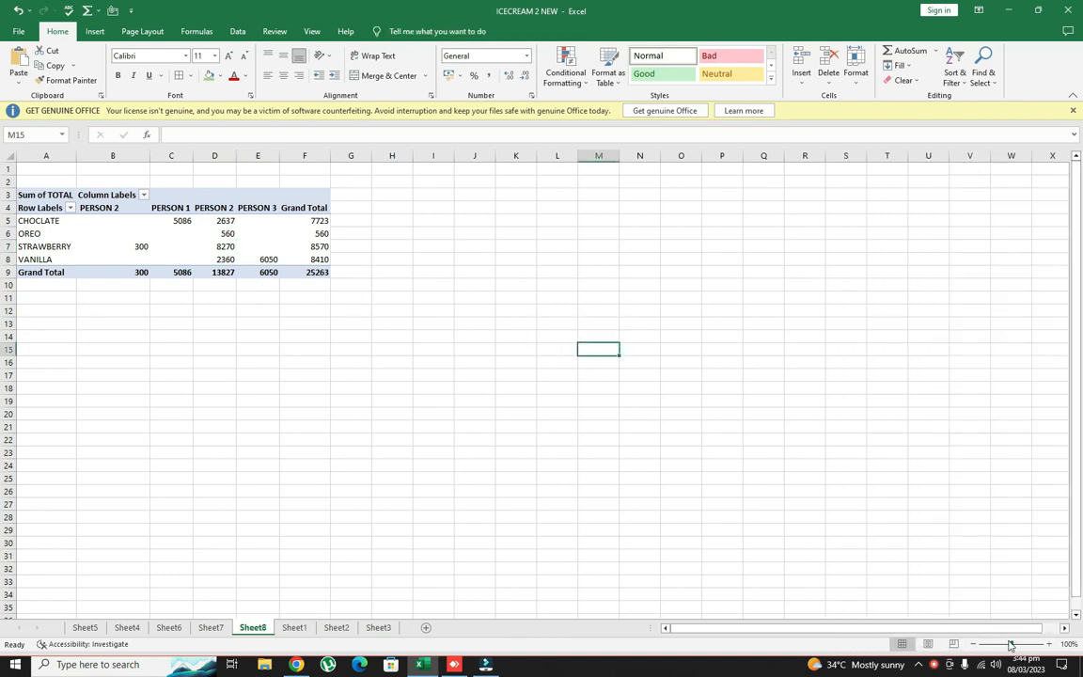
pyautogui.keyDown('ctrl'); pyautogui.scroll(2, 912, 583); pyautogui.keyUp('ctrl')
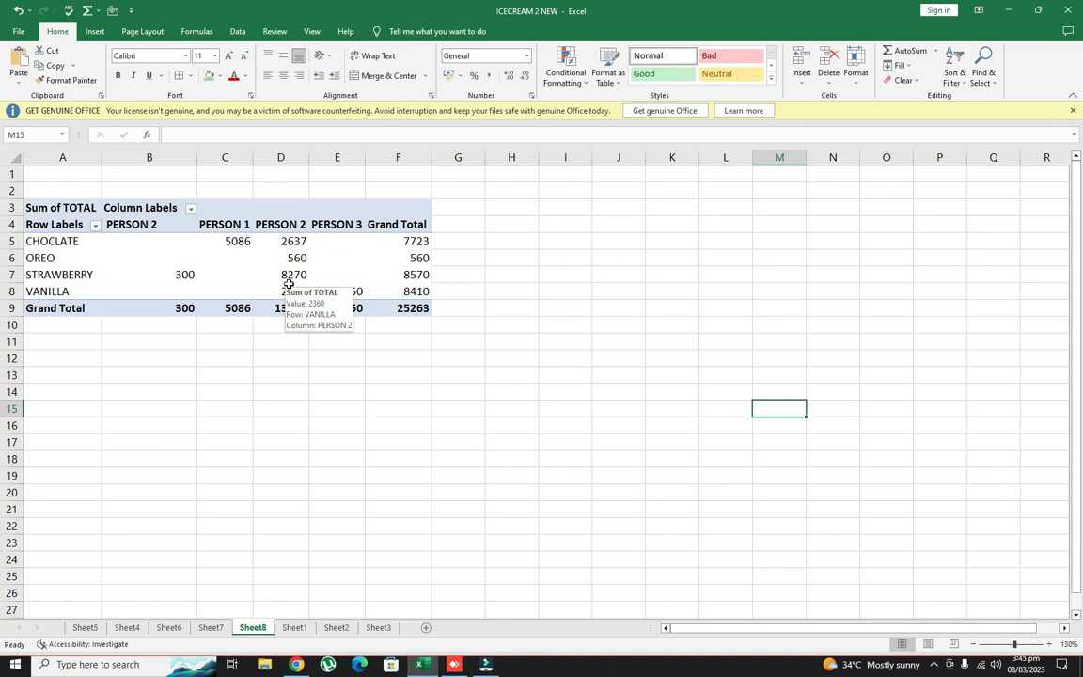
pyautogui.click(294, 628)
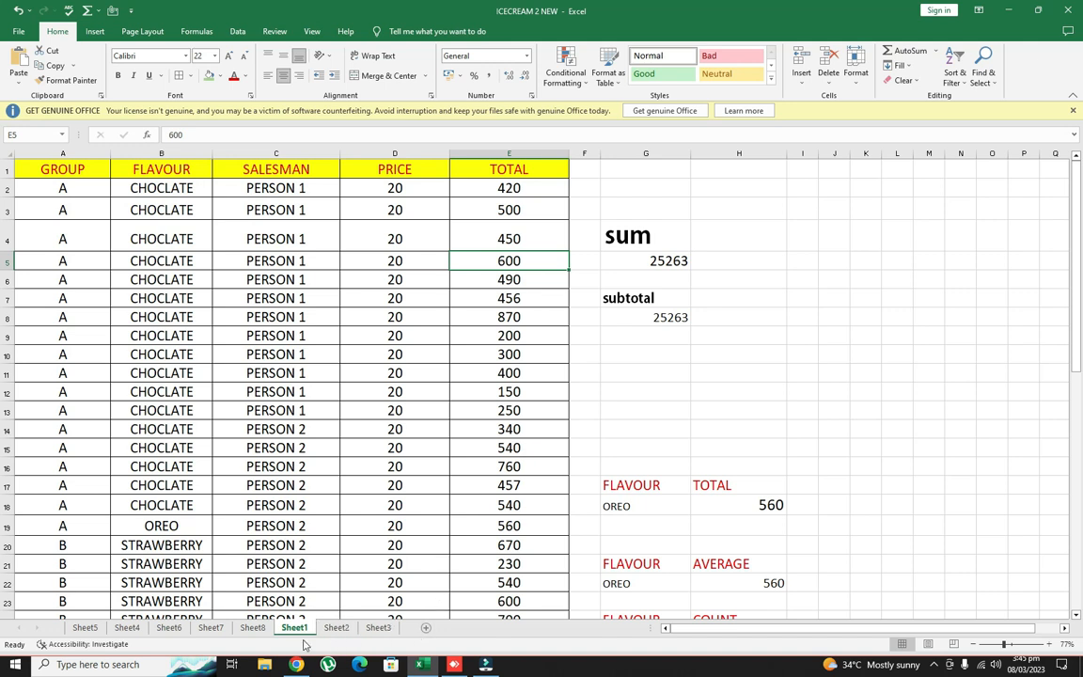
pyautogui.click(252, 627)
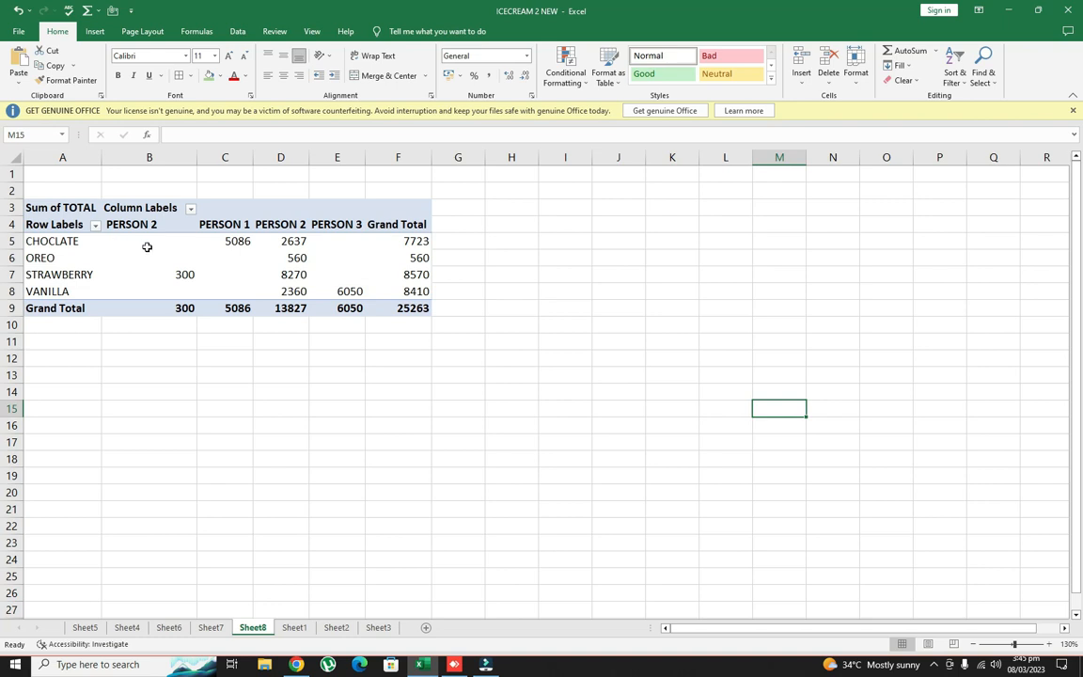
pyautogui.click(294, 627)
# Delete the entire existing pivot table on Sheet8
pyautogui.click(252, 627)
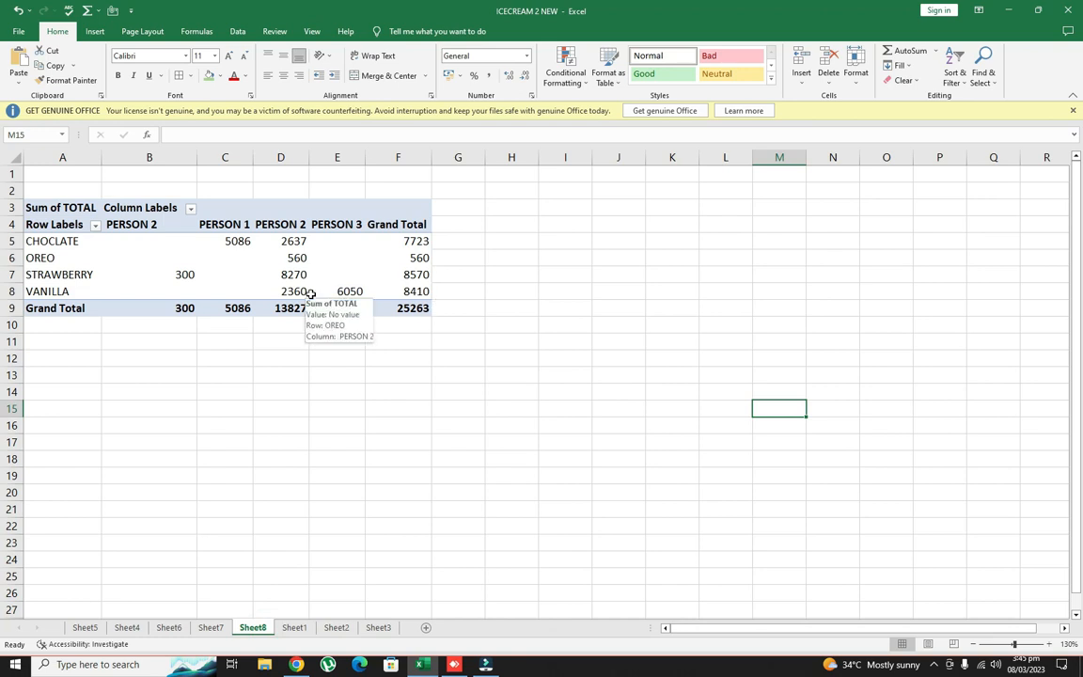
pyautogui.click(29, 203)
pyautogui.press('Delete')
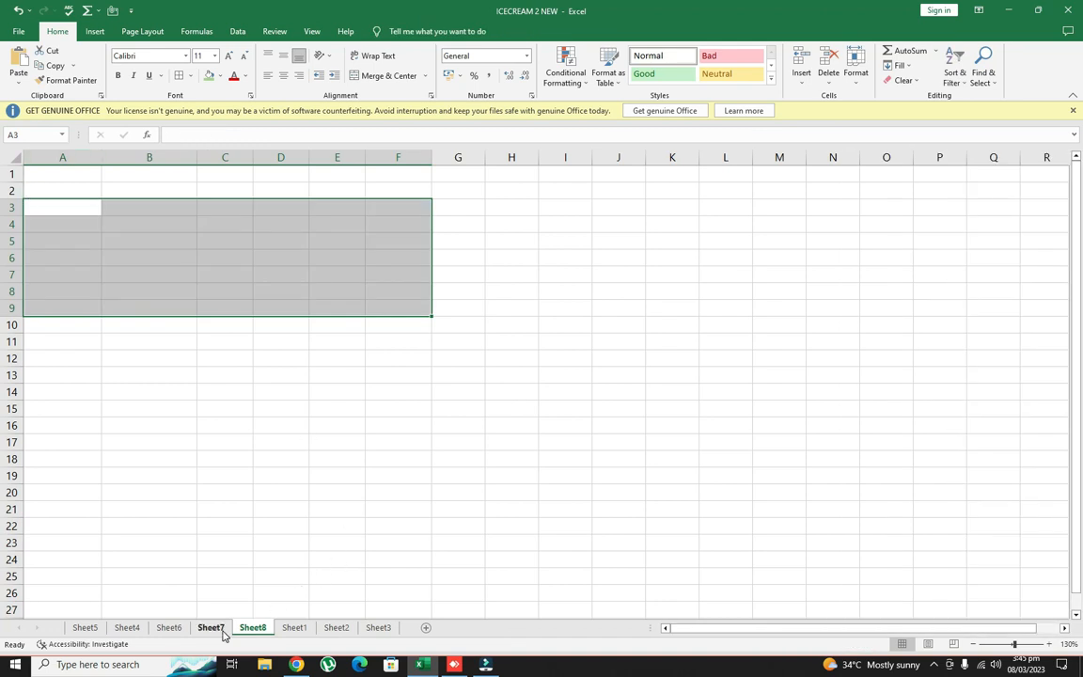
# Insert a pivot table on a new worksheet from the Sheet1 sales data, range A1:E51
pyautogui.click(294, 627)
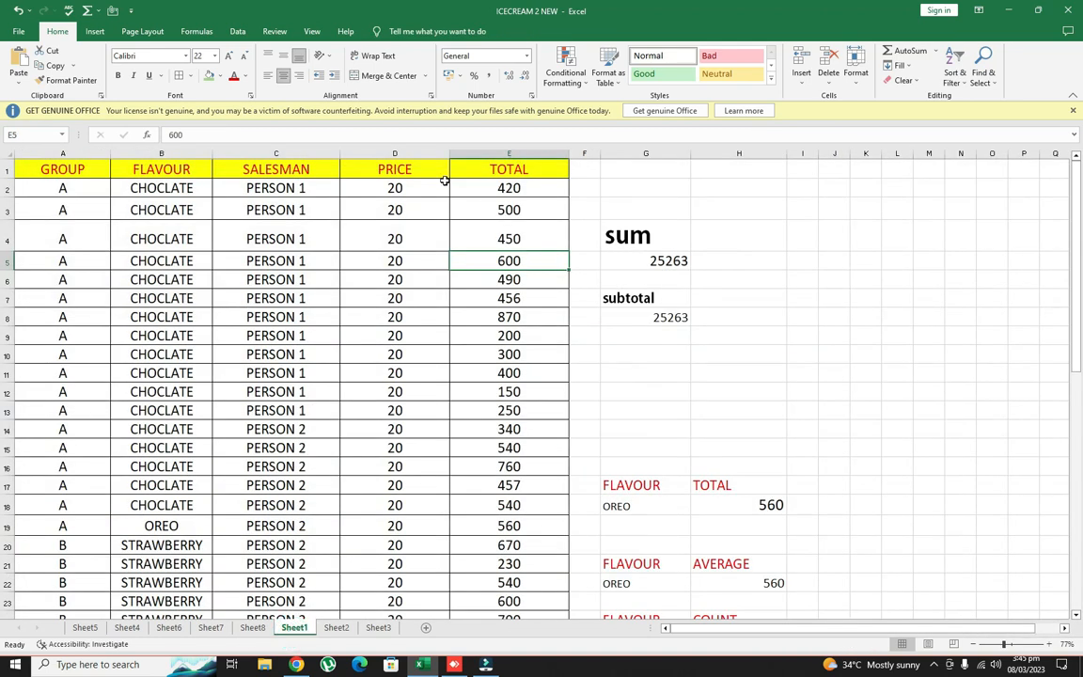
pyautogui.scroll(-1, 587, 399)
pyautogui.scroll(1, 583, 390)
pyautogui.click(410, 390)
pyautogui.click(496, 390)
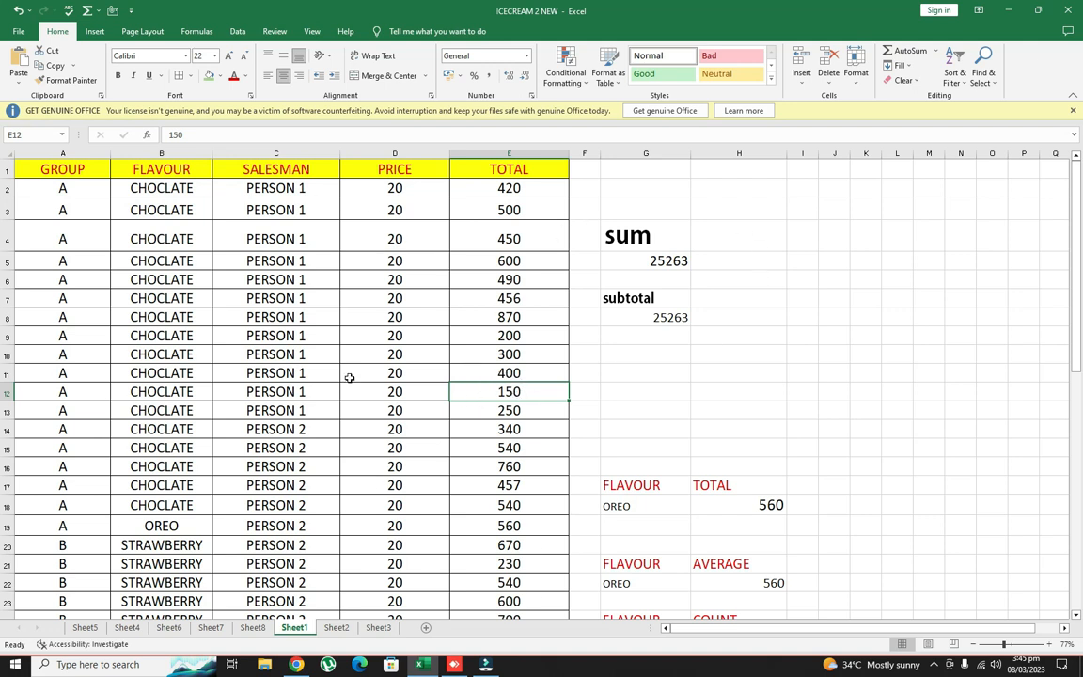
pyautogui.click(95, 32)
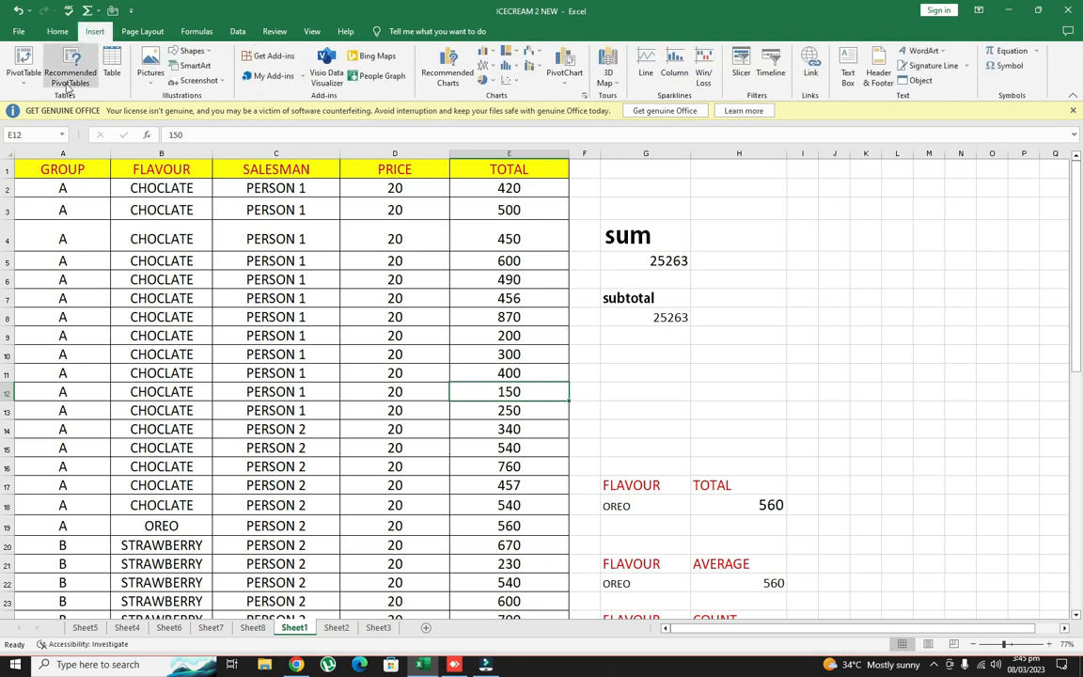
pyautogui.click(26, 70)
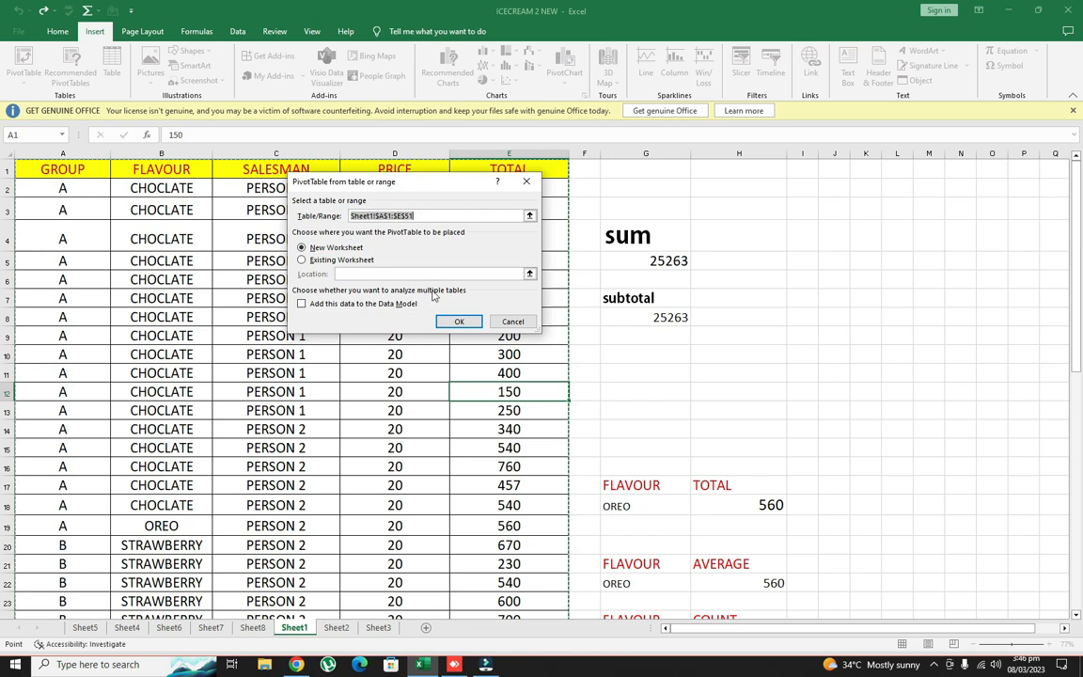
pyautogui.scroll(-10, 596, 427)
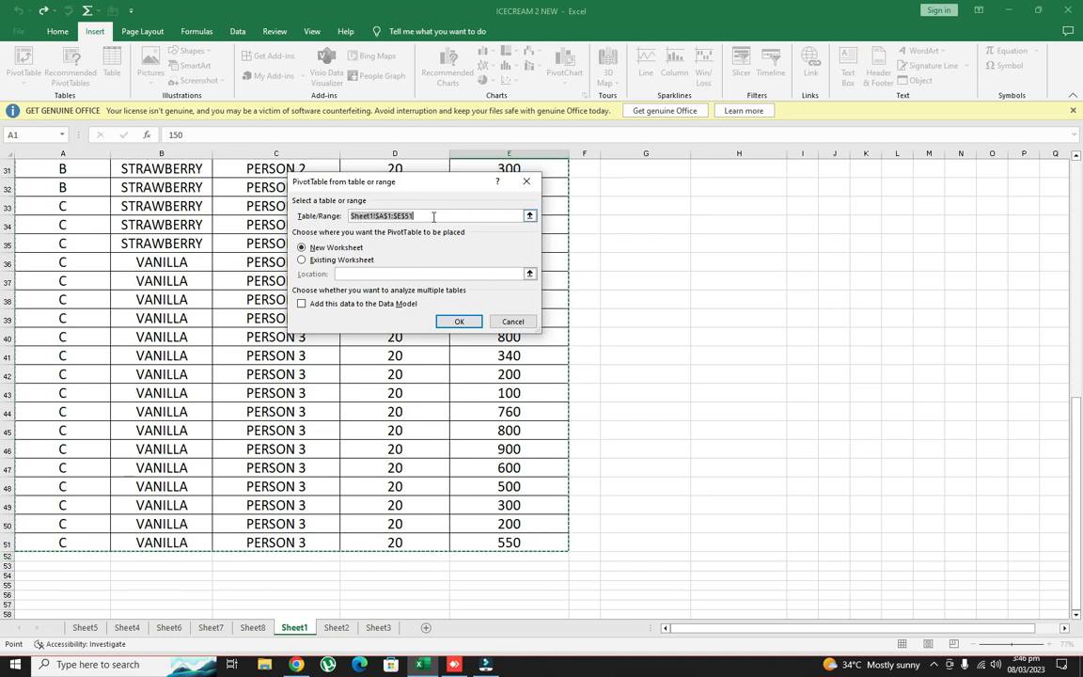
pyautogui.scroll(3, 585, 488)
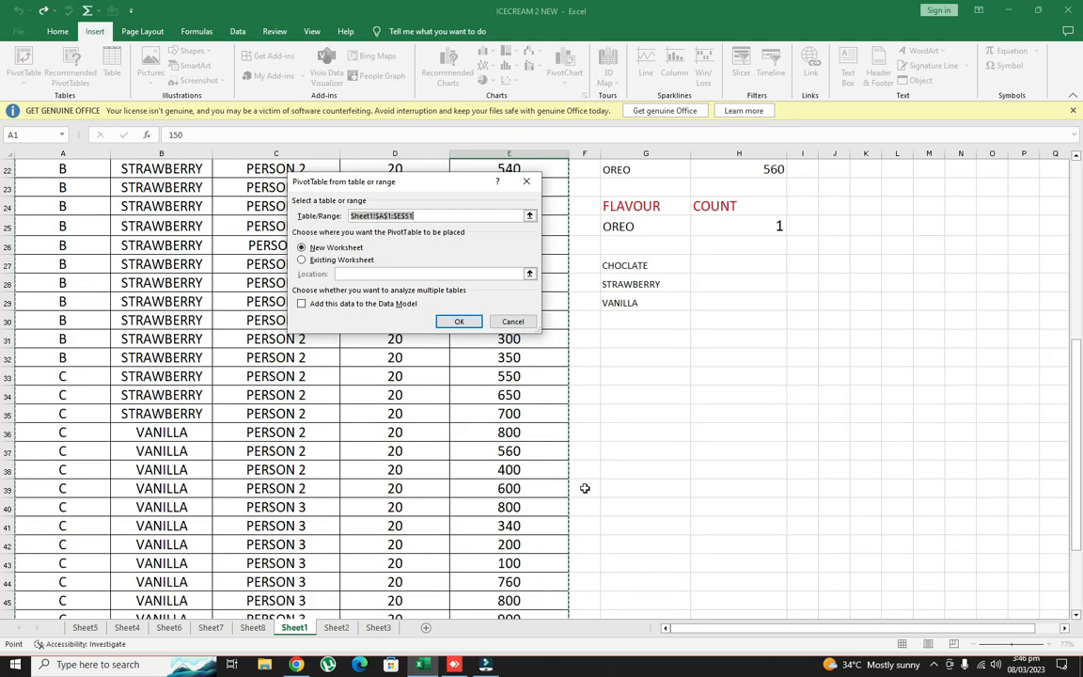
pyautogui.scroll(7, 585, 488)
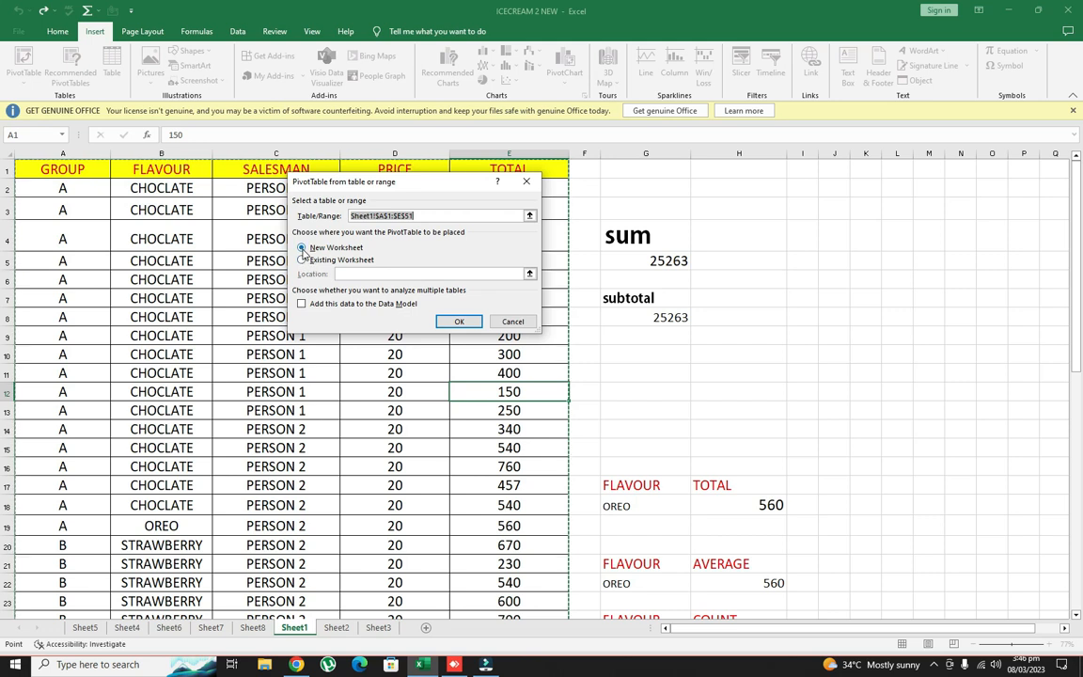
pyautogui.click(303, 248)
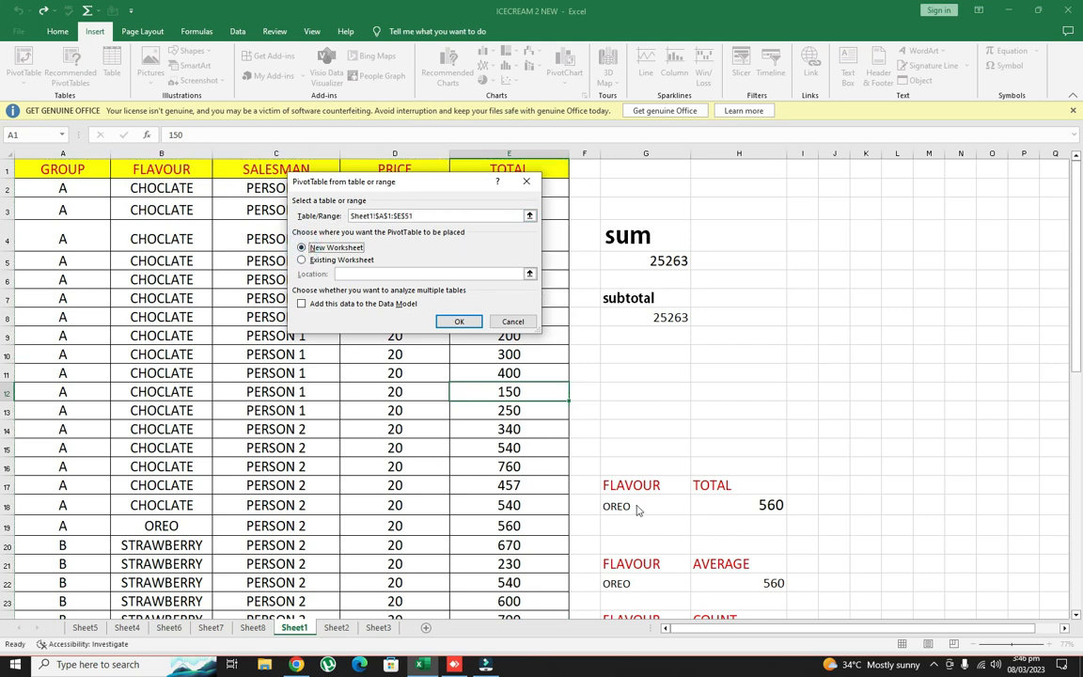
pyautogui.click(457, 323)
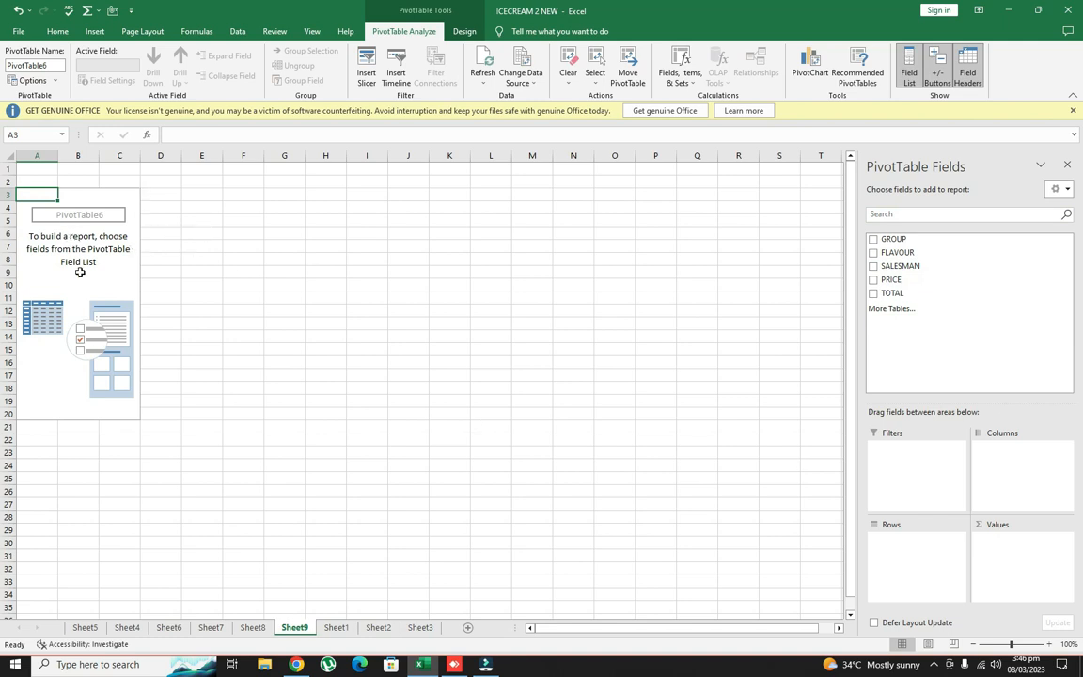
# Lay out the new pivot table with SALESMAN as columns, FLAVOUR as rows and the sum of TOTAL as values
pyautogui.click(242, 245)
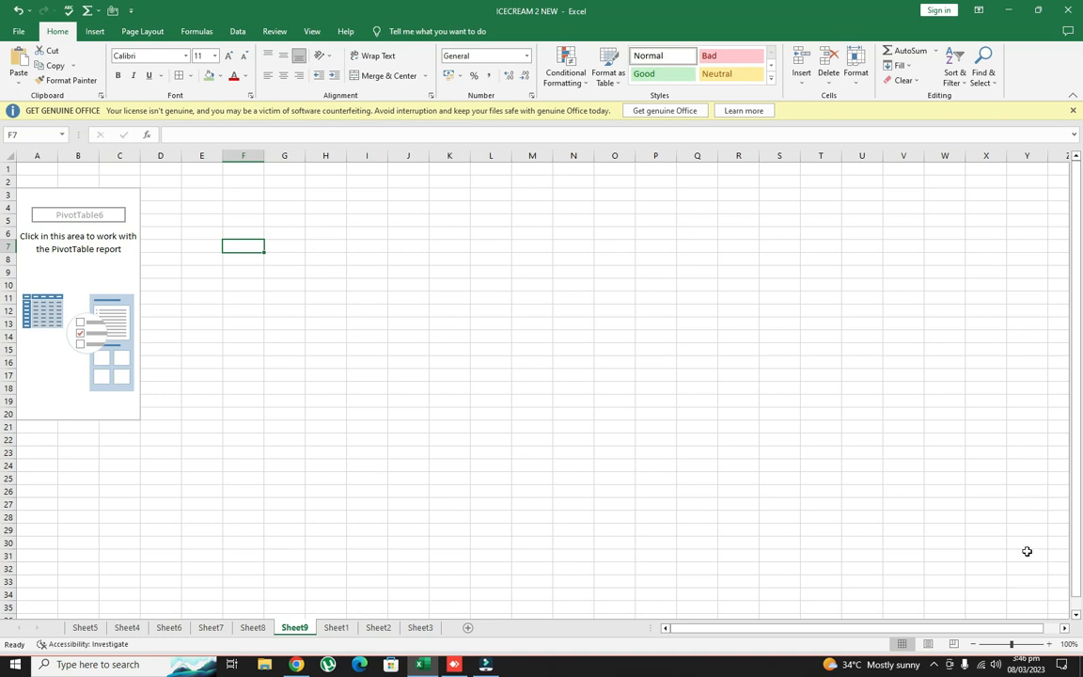
pyautogui.click(76, 199)
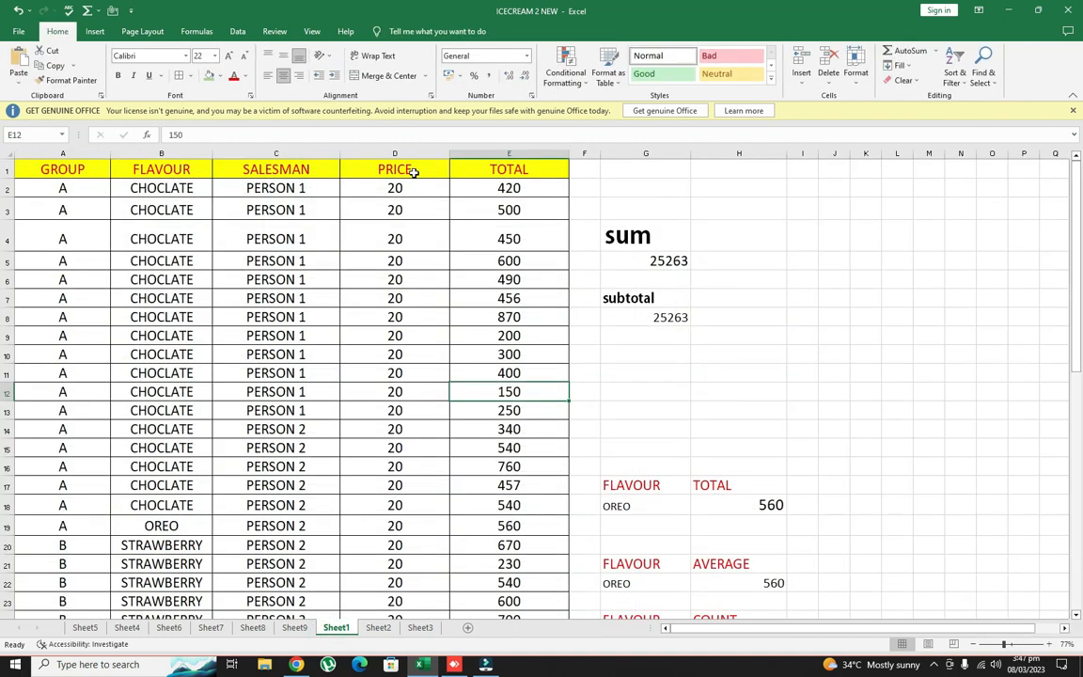
pyautogui.click(294, 628)
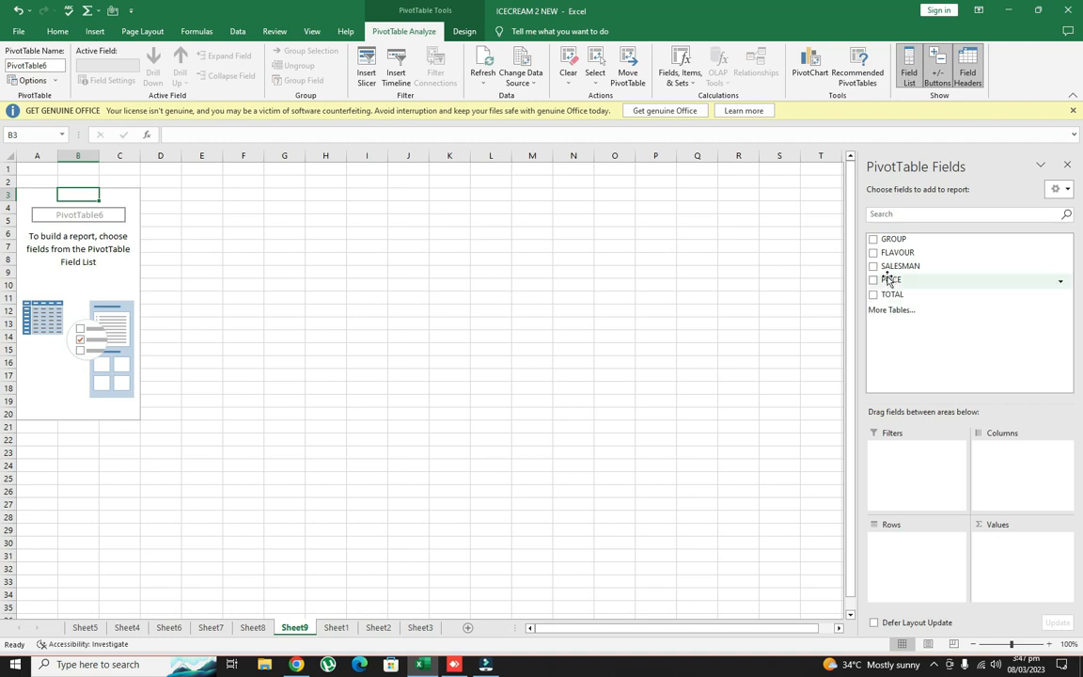
pyautogui.moveTo(886, 267); pyautogui.dragTo(1012, 470)
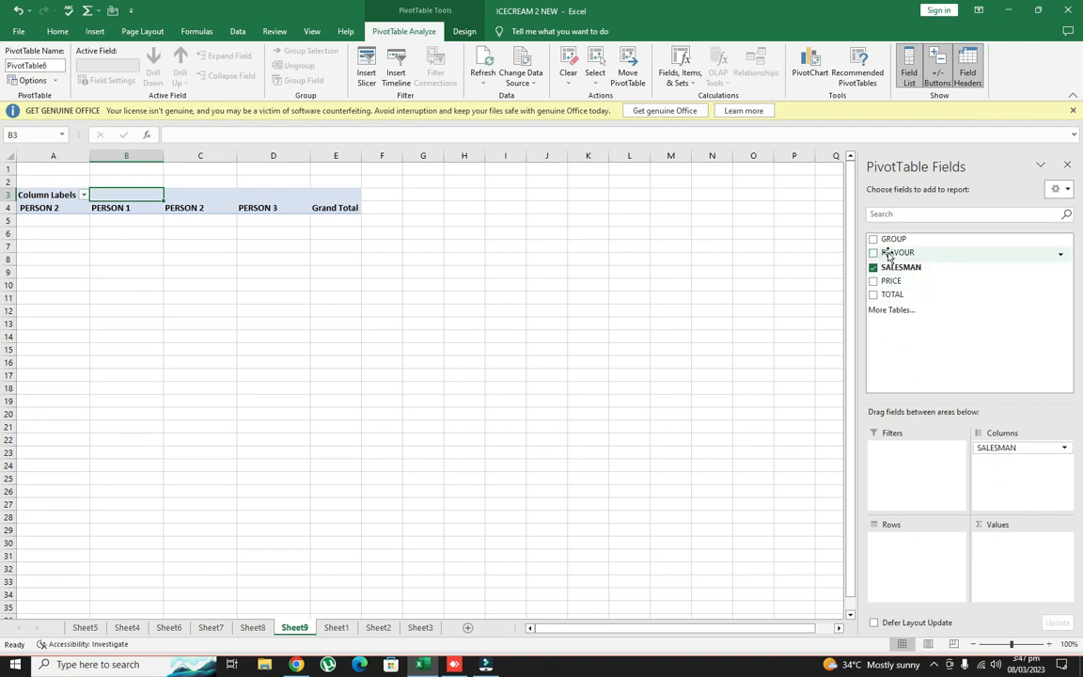
pyautogui.moveTo(887, 254); pyautogui.dragTo(913, 559)
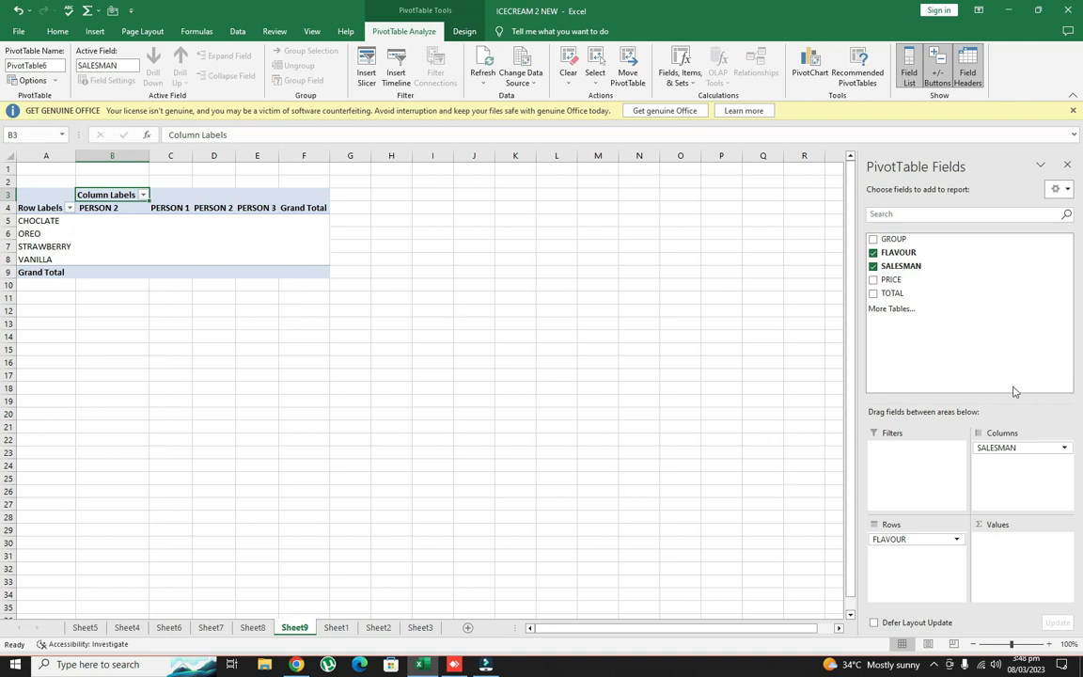
pyautogui.moveTo(886, 293); pyautogui.dragTo(996, 555)
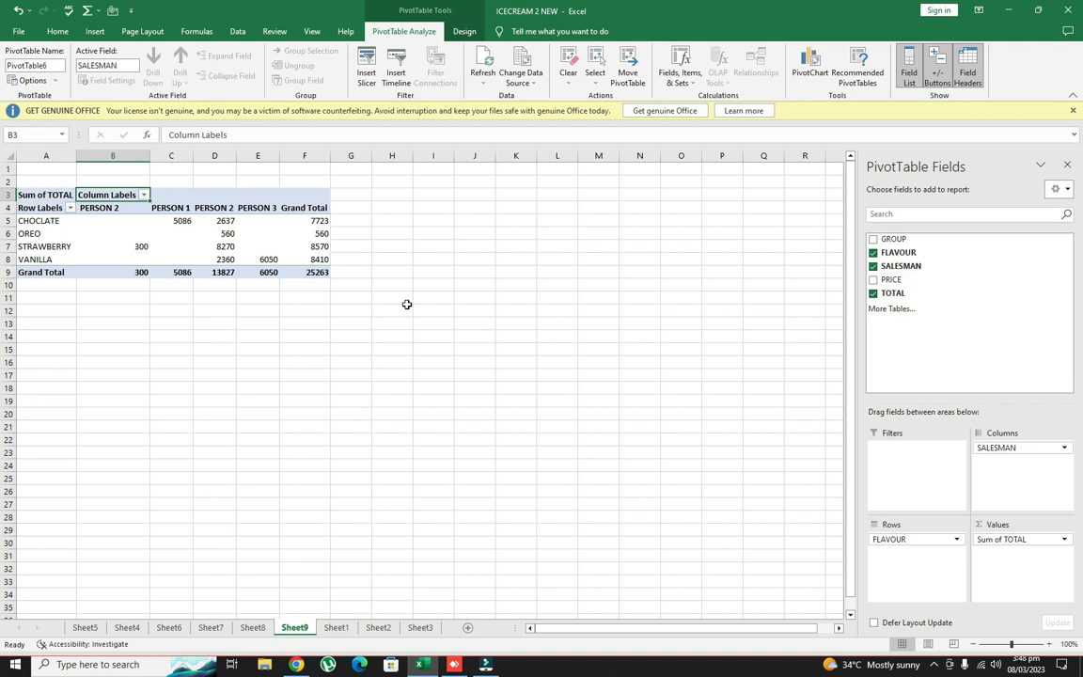
pyautogui.click(335, 629)
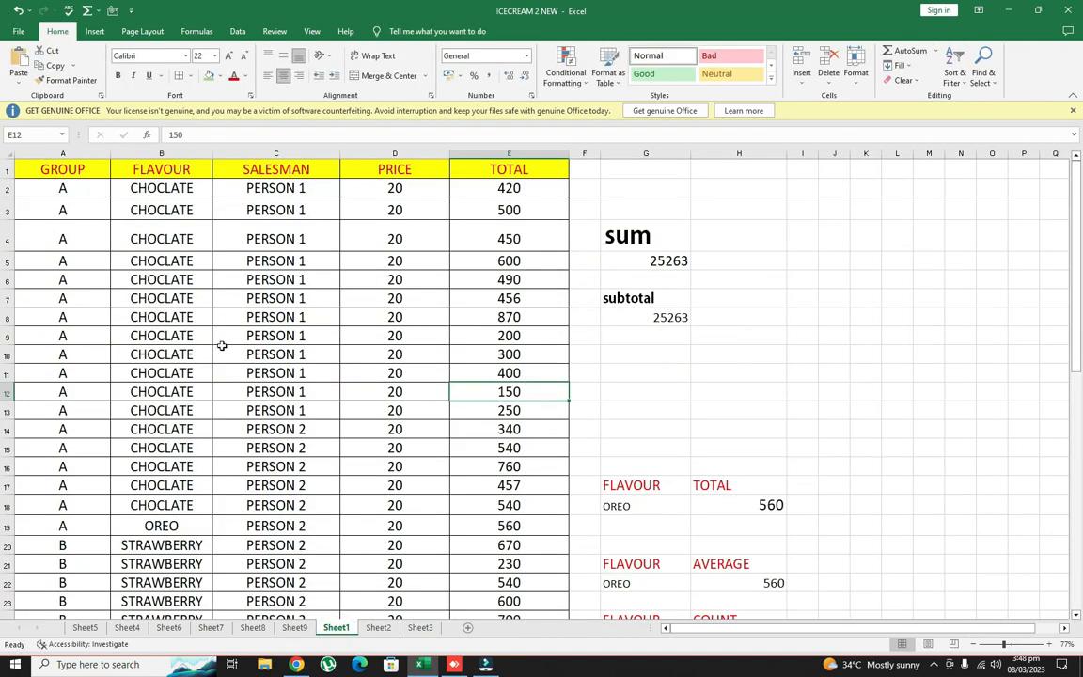
pyautogui.click(294, 628)
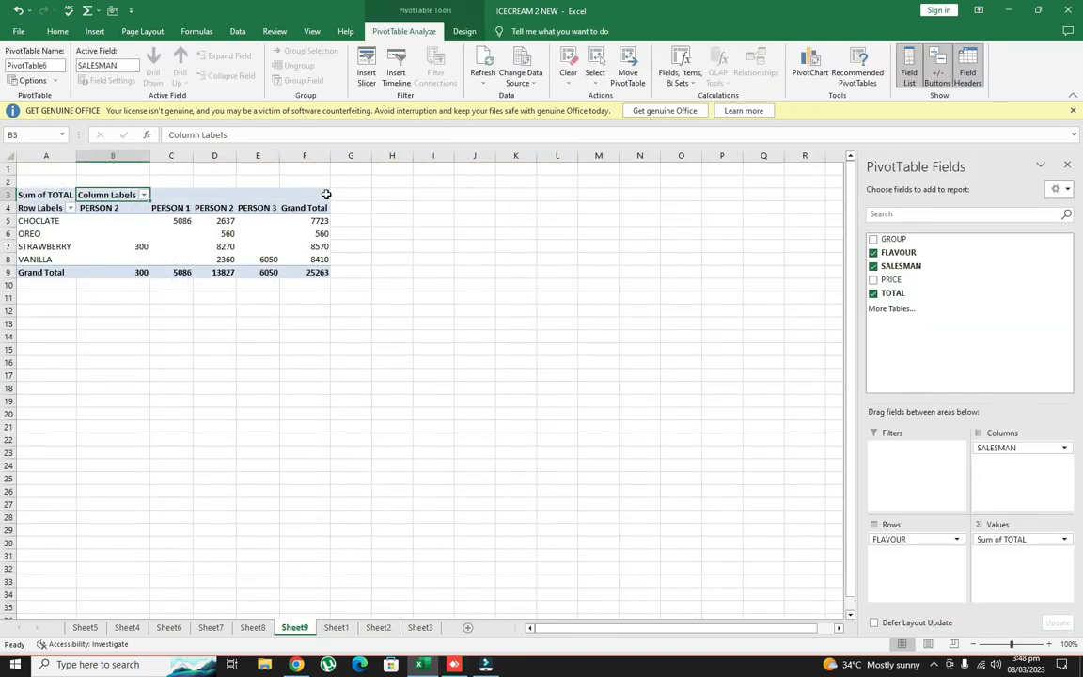